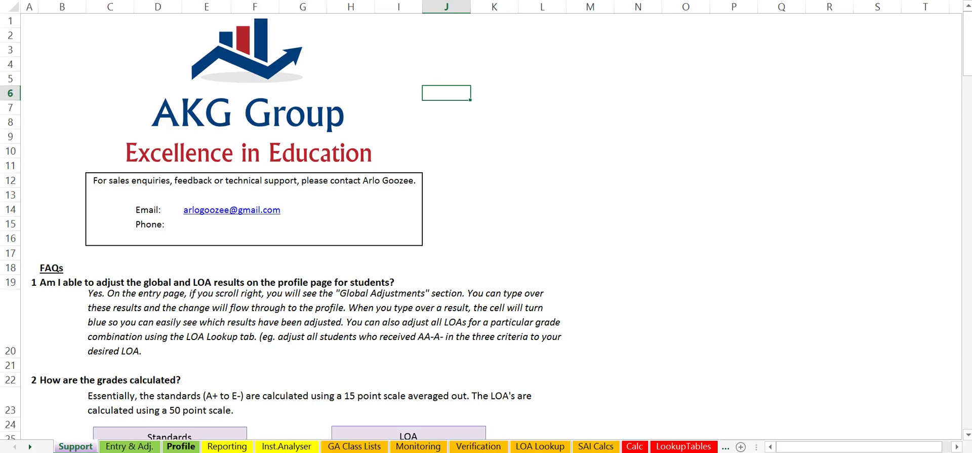
Step: Look over the Profile and Entry & Adj. sheets, examining the student's profile results and distribution chart
{"action": "left_click", "coordinate": [180, 445]}
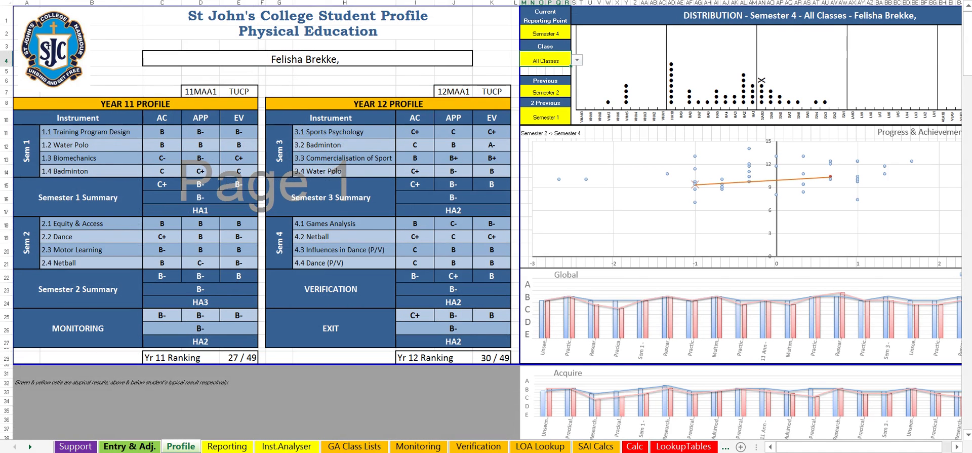
{"action": "left_click", "coordinate": [129, 445]}
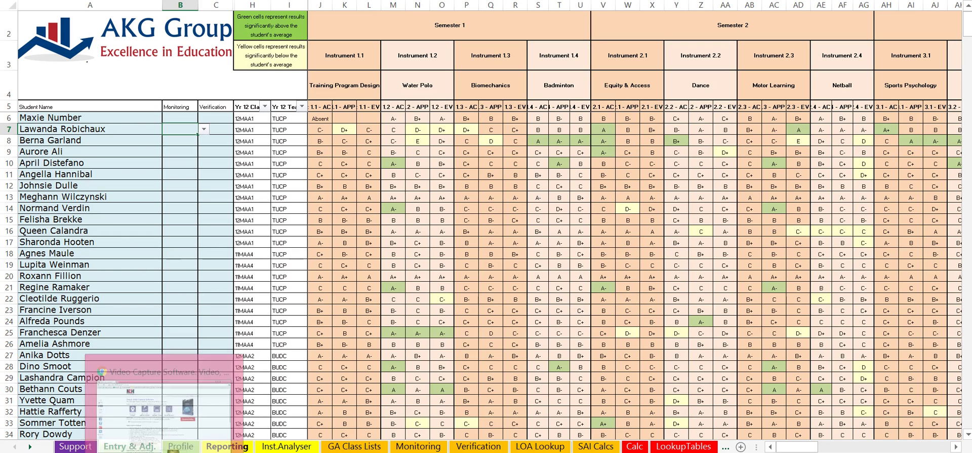
{"action": "left_click", "coordinate": [181, 445]}
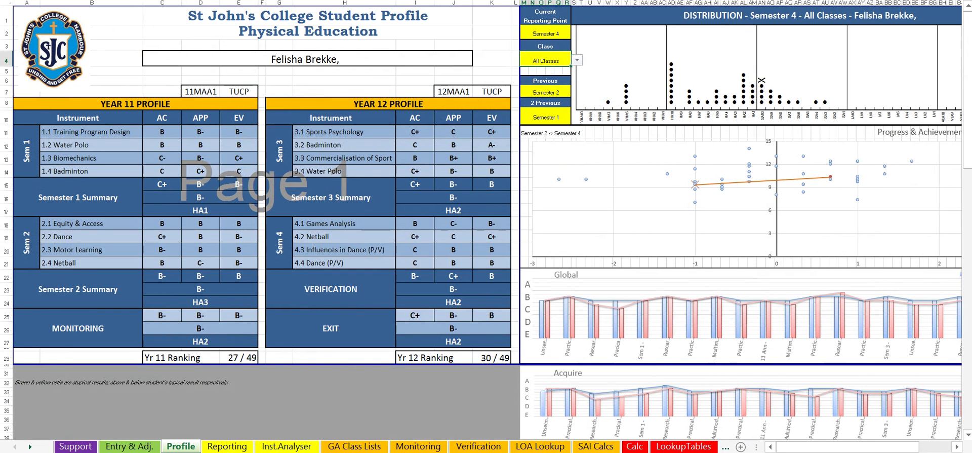
{"action": "left_click", "coordinate": [492, 15]}
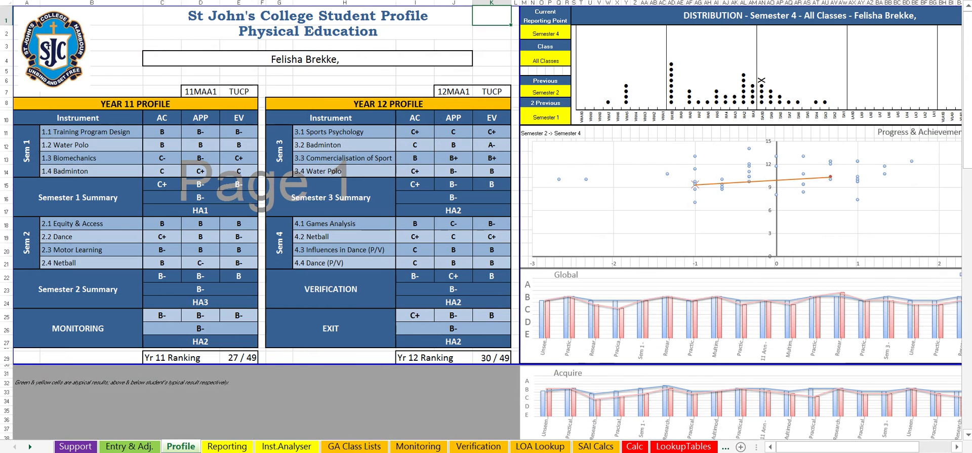
{"action": "left_click", "coordinate": [354, 59]}
{"action": "left_click", "coordinate": [761, 80]}
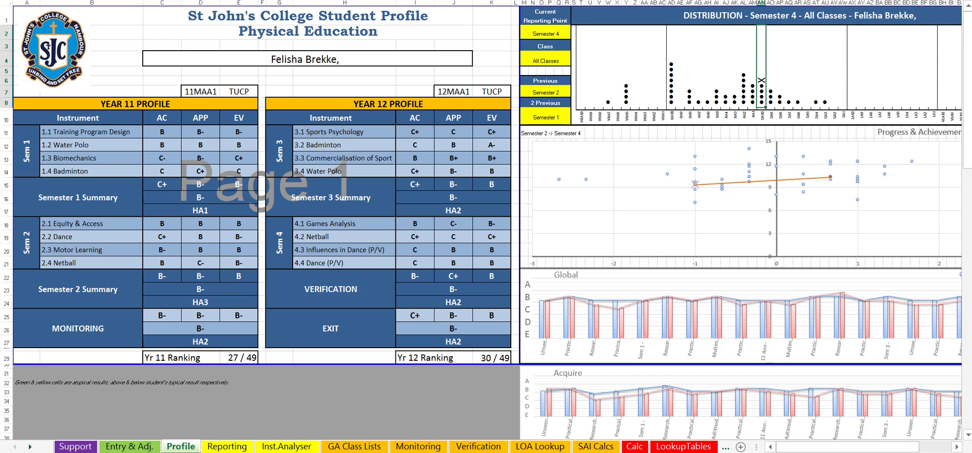
Step: Switch the profile to the next student in the student name list, and again to the student two places further down
{"action": "left_click", "coordinate": [308, 60]}
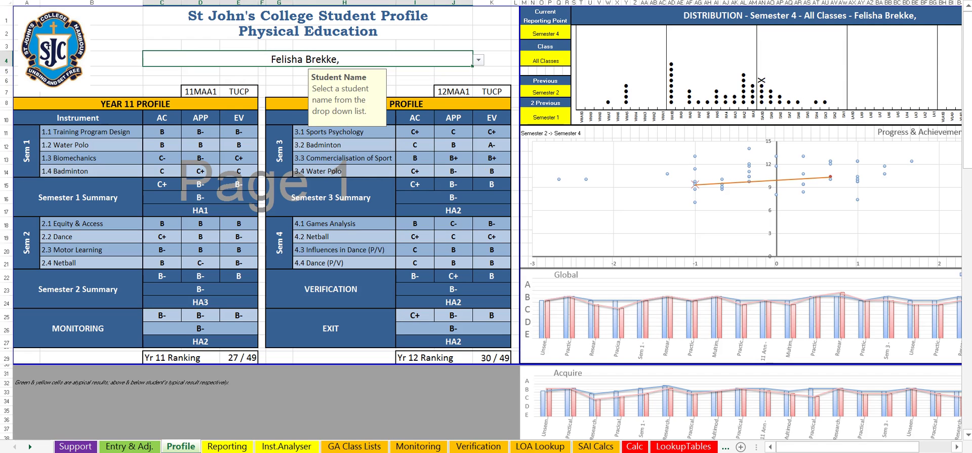
{"action": "left_click", "coordinate": [479, 60]}
{"action": "key", "text": "Down"}
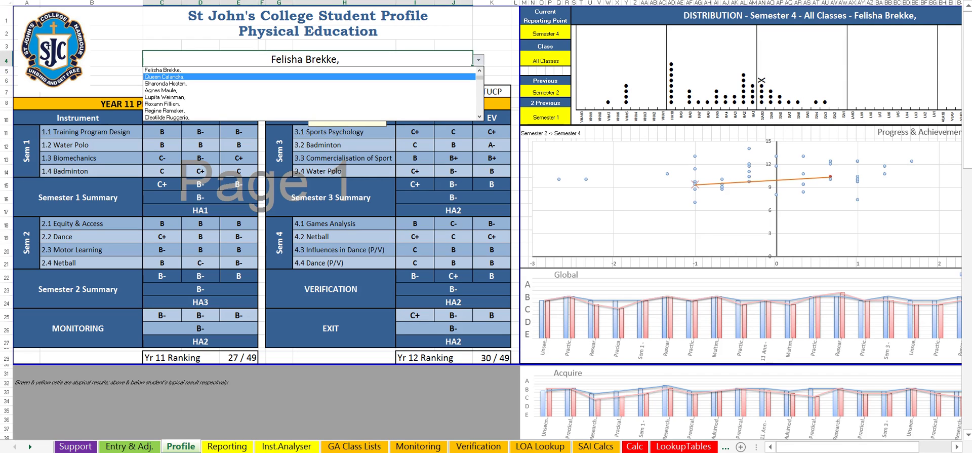
{"action": "key", "text": "Return"}
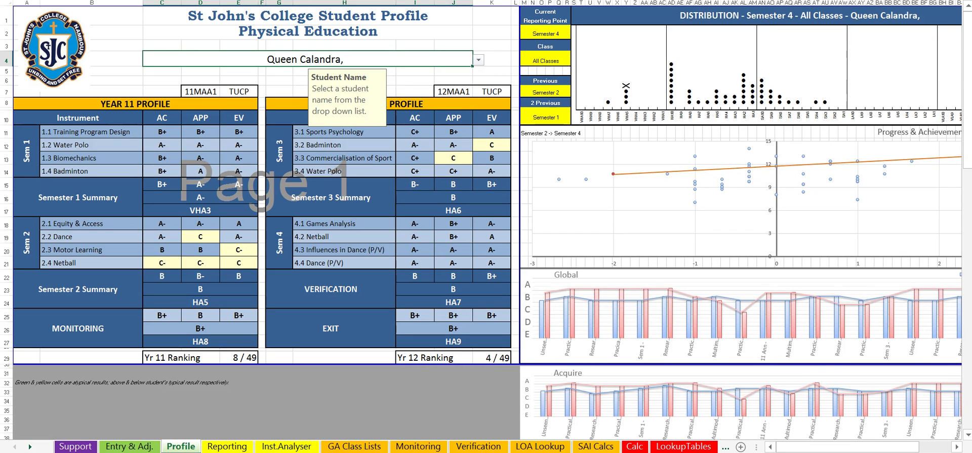
{"action": "key", "text": "alt+Down"}
{"action": "key", "text": "Down"}
{"action": "key", "text": "Return"}
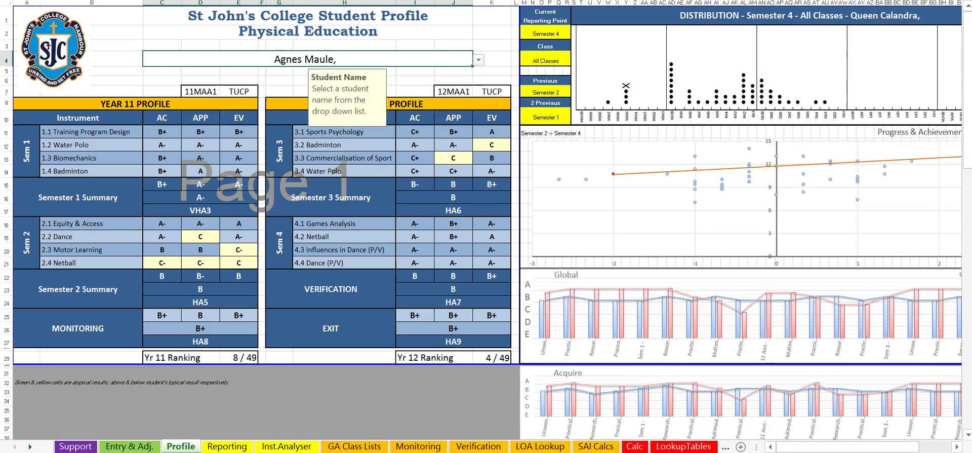
Step: Set the profile's current reporting point to Semester 3 and examine the progress and achievement scatter plot
{"action": "left_click", "coordinate": [546, 33]}
{"action": "left_click", "coordinate": [577, 34]}
{"action": "key", "text": "Return"}
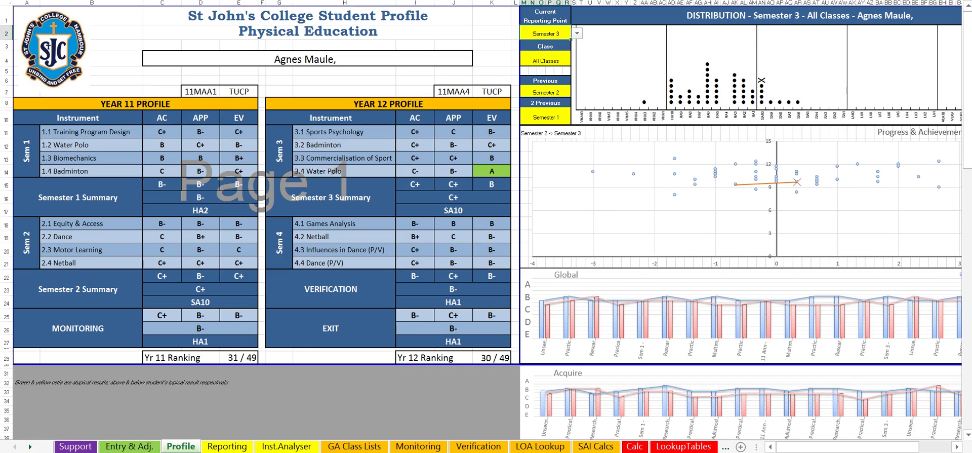
{"action": "left_click_drag", "start_coordinate": [607, 132], "coordinate": [752, 171]}
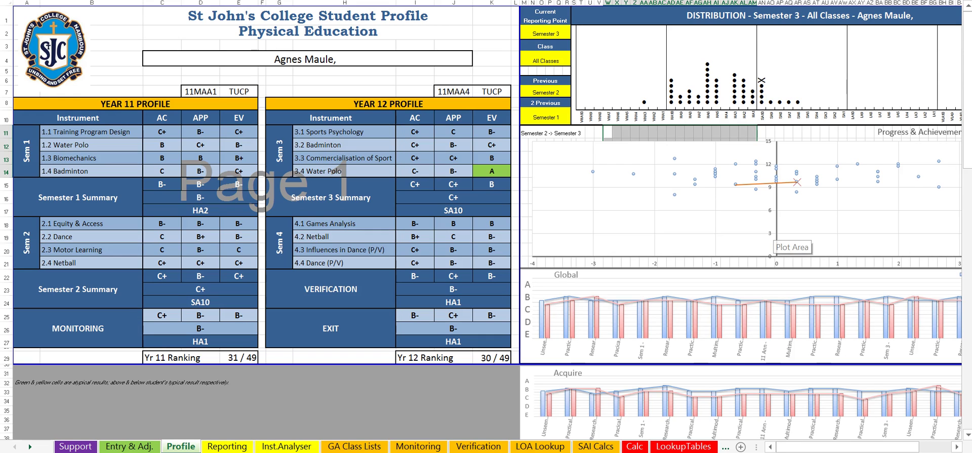
{"action": "left_click", "coordinate": [546, 92]}
{"action": "left_click", "coordinate": [546, 33]}
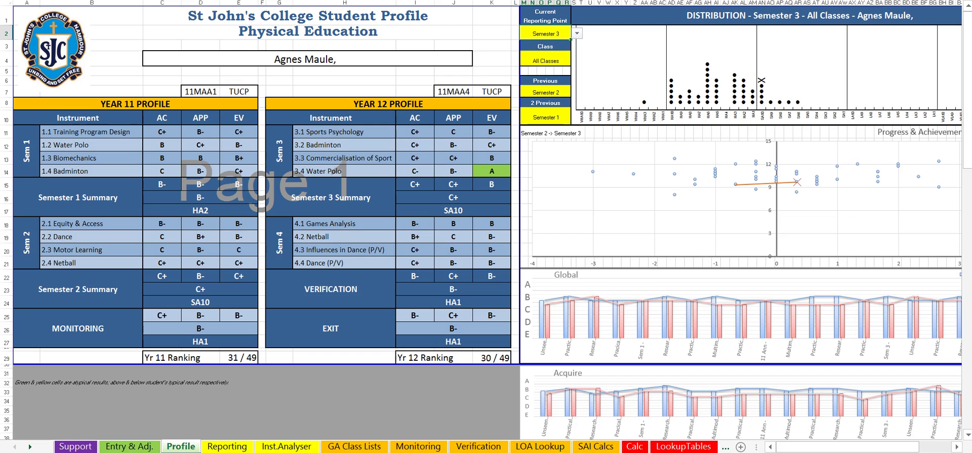
Step: Open the Reporting sheet and set the current reporting period's reporting point to Semester 3
{"action": "left_click", "coordinate": [227, 447]}
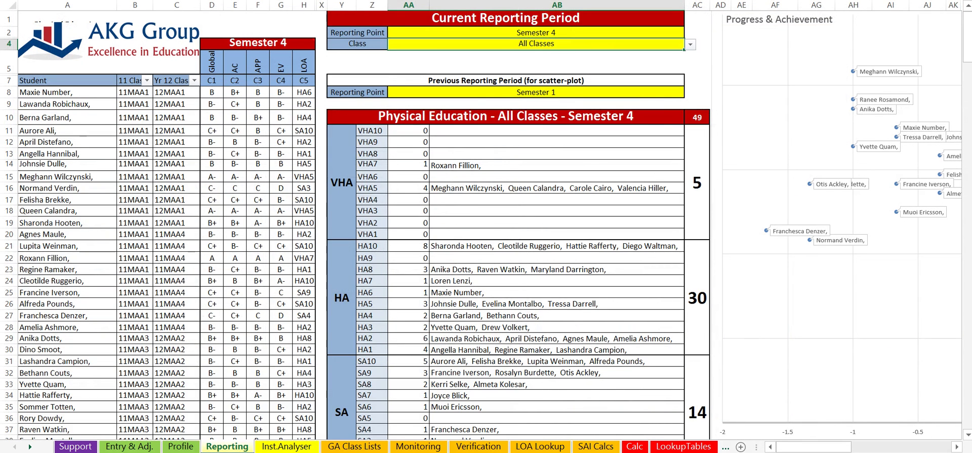
{"action": "left_click_drag", "start_coordinate": [281, 62], "coordinate": [212, 63]}
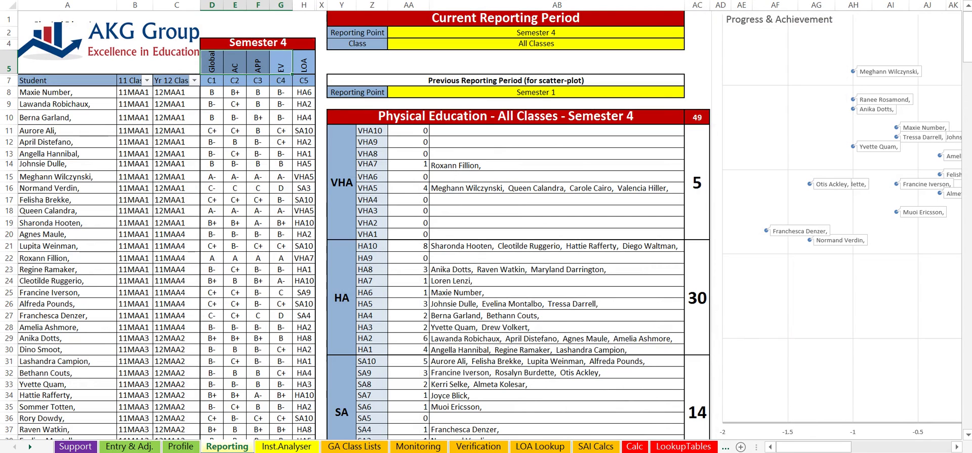
{"action": "left_click", "coordinate": [536, 33]}
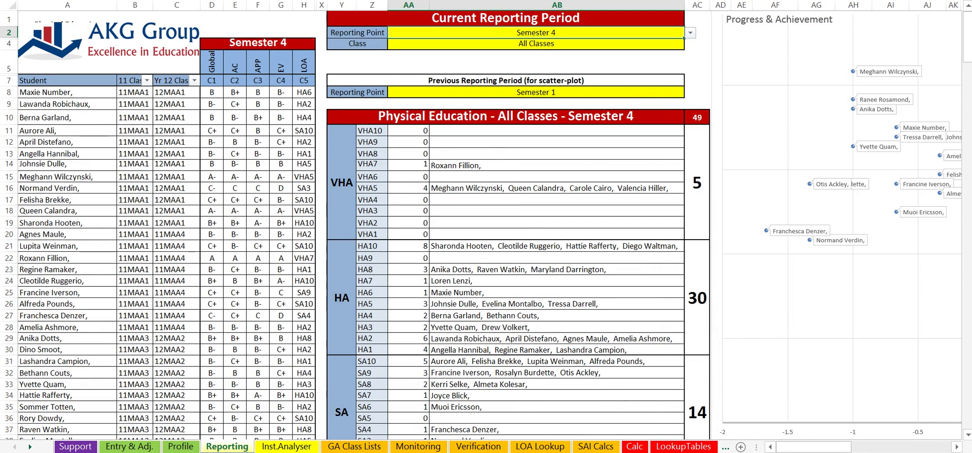
{"action": "left_click", "coordinate": [690, 32]}
{"action": "key", "text": "Return"}
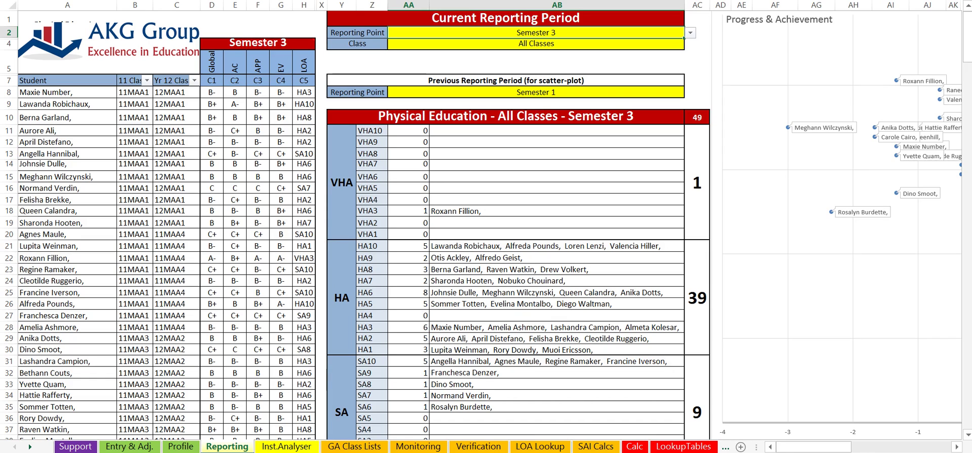
Step: Set the current reporting period's class to 11MAA1
{"action": "key", "text": "Down"}
{"action": "key", "text": "alt+Down"}
{"action": "key", "text": "Down"}
{"action": "key", "text": "Down"}
{"action": "key", "text": "Up"}
{"action": "key", "text": "Return"}
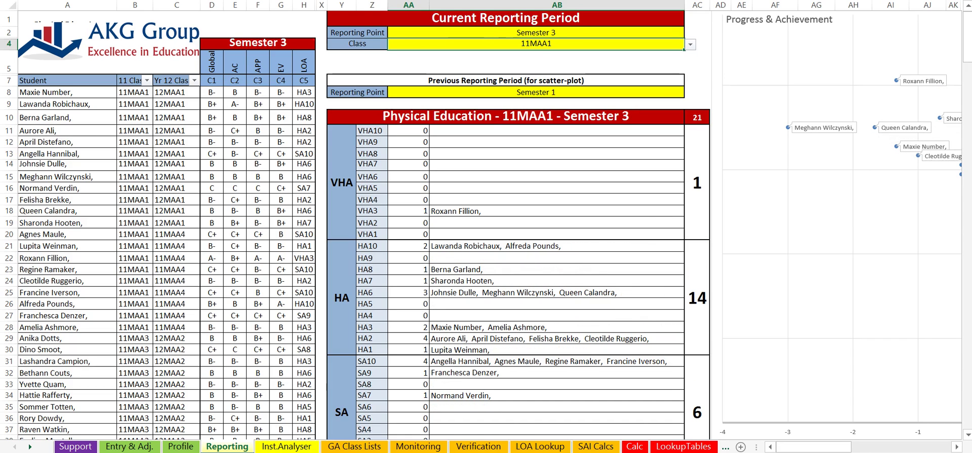
Step: Examine the progress and achievement scatter plot and set the current reporting point to Semester 2
{"action": "scroll", "coordinate": [845, 220], "scroll_direction": "right", "scroll_amount": 5}
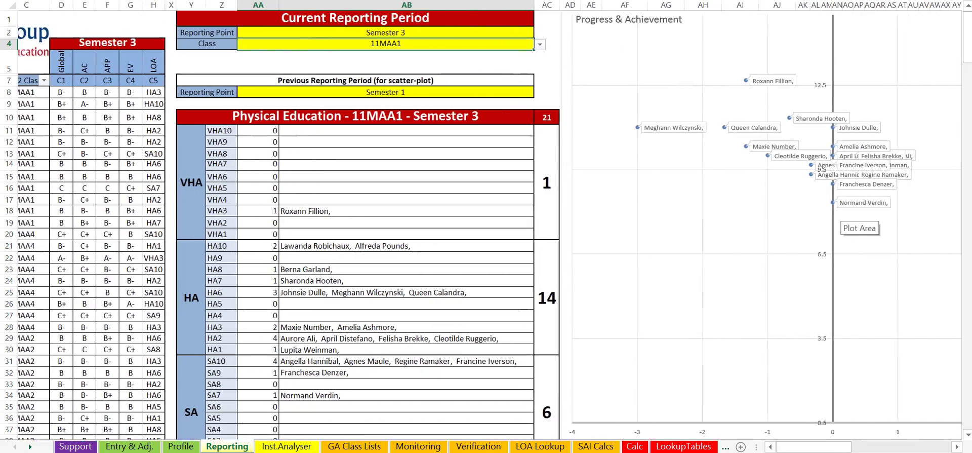
{"action": "scroll", "coordinate": [845, 221], "scroll_direction": "right", "scroll_amount": 3}
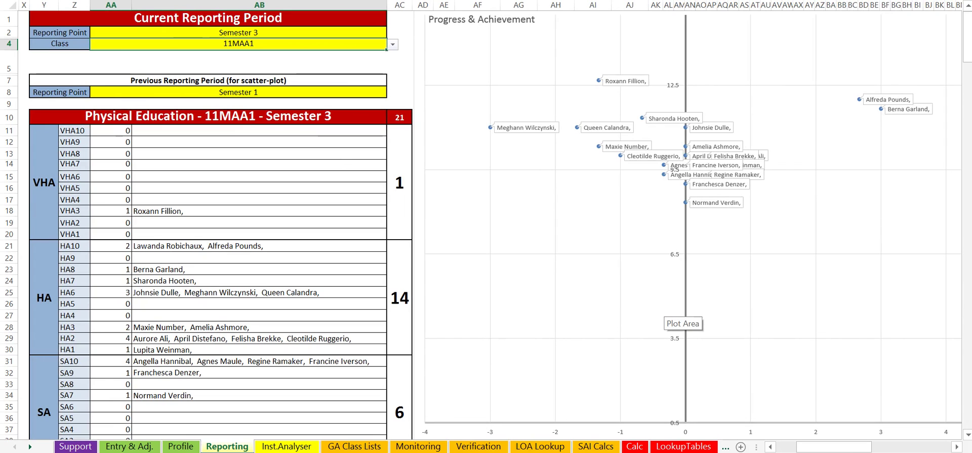
{"action": "left_click", "coordinate": [263, 92]}
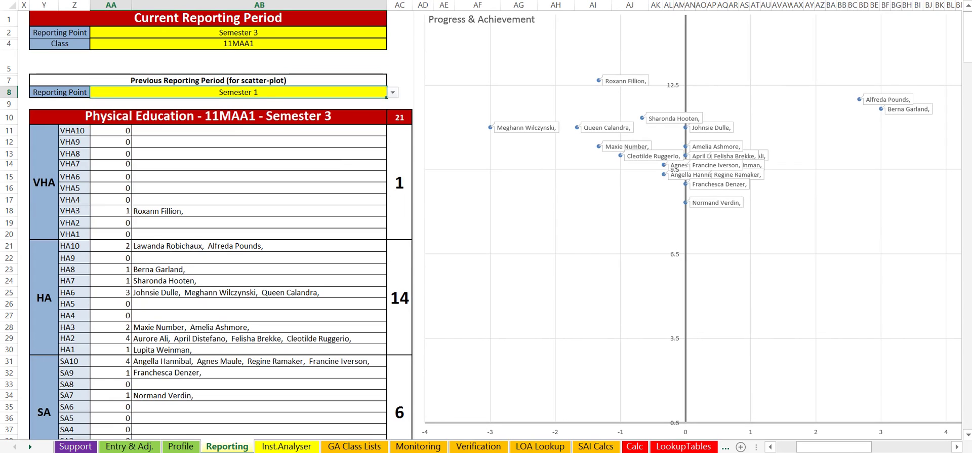
{"action": "left_click", "coordinate": [264, 33]}
{"action": "left_click", "coordinate": [393, 33]}
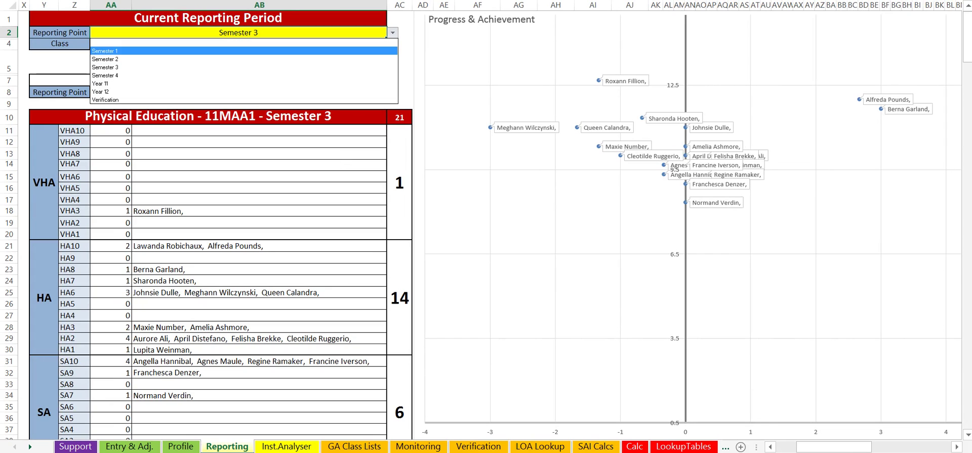
{"action": "key", "text": "Down"}
{"action": "key", "text": "Return"}
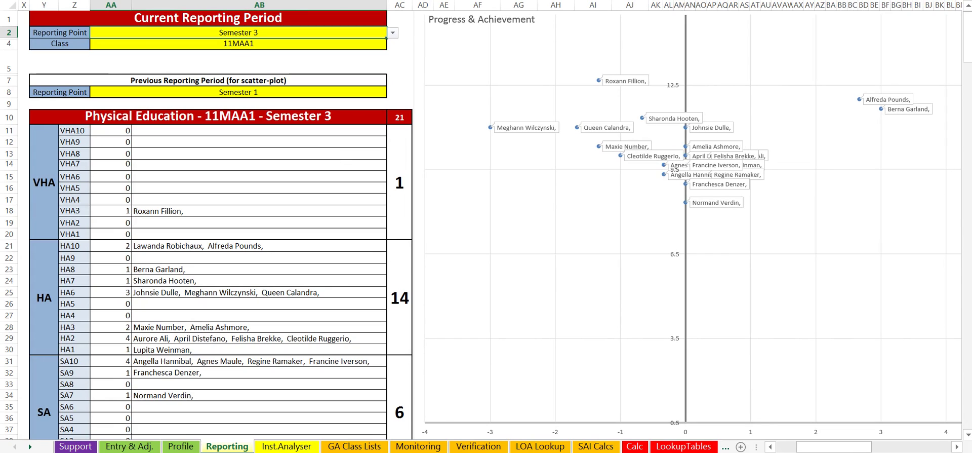
{"action": "key", "text": "alt+Down"}
{"action": "key", "text": "Up"}
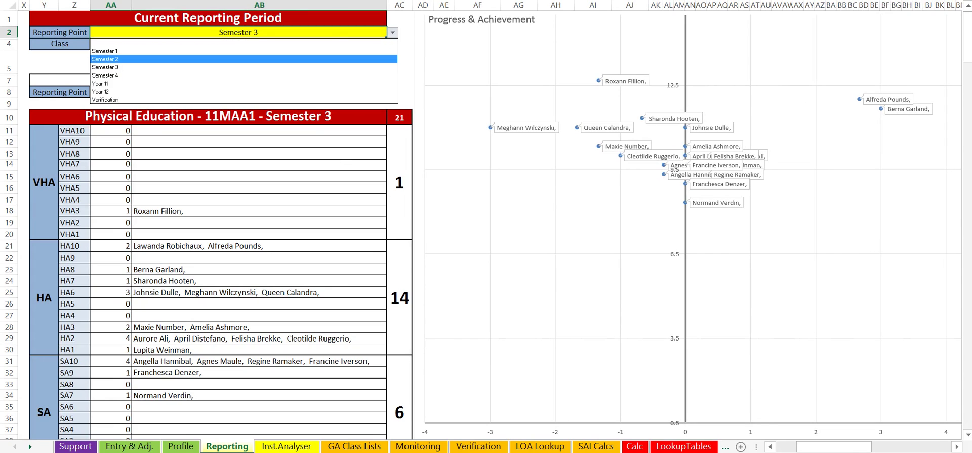
{"action": "key", "text": "Return"}
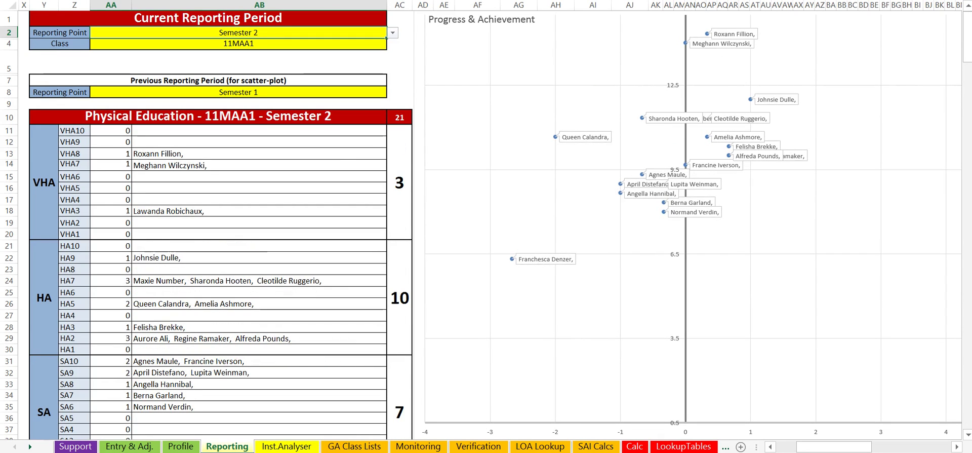
Step: Set the class in the Reporting sheet's current reporting period to All Classes
{"action": "key", "text": "Down"}
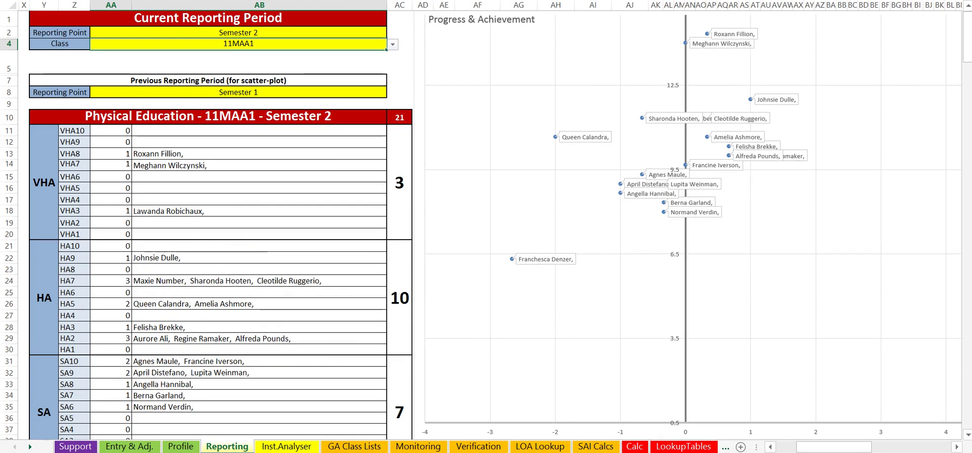
{"action": "key", "text": "alt+Down"}
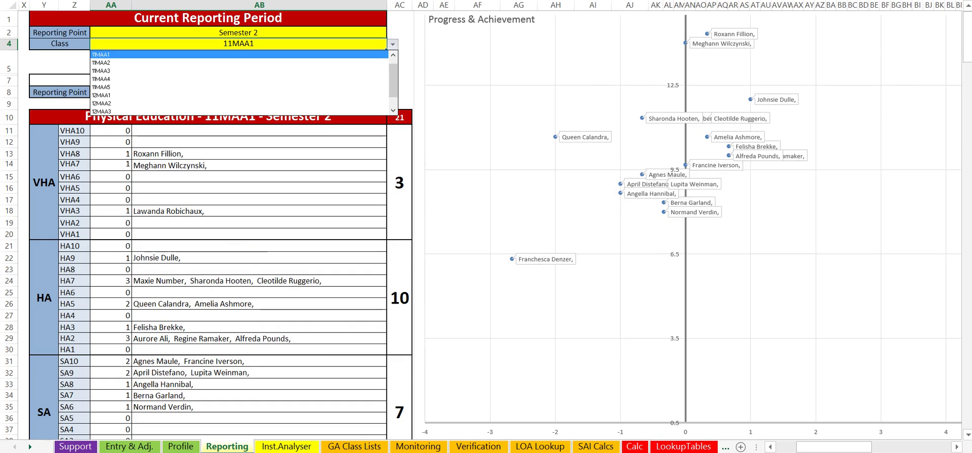
{"action": "key", "text": "Up"}
{"action": "key", "text": "Return"}
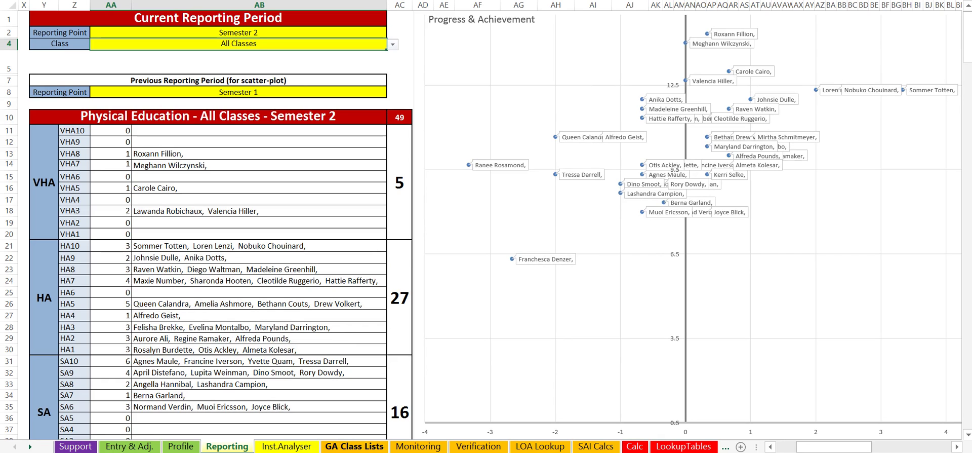
Step: Open the Inst.Analyser sheet and set its class to All Classes
{"action": "left_click", "coordinate": [287, 445]}
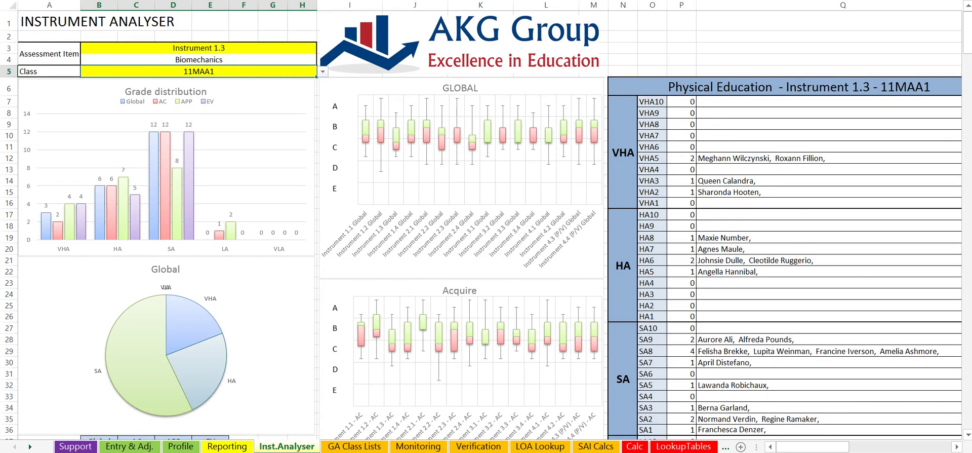
{"action": "left_click", "coordinate": [322, 72]}
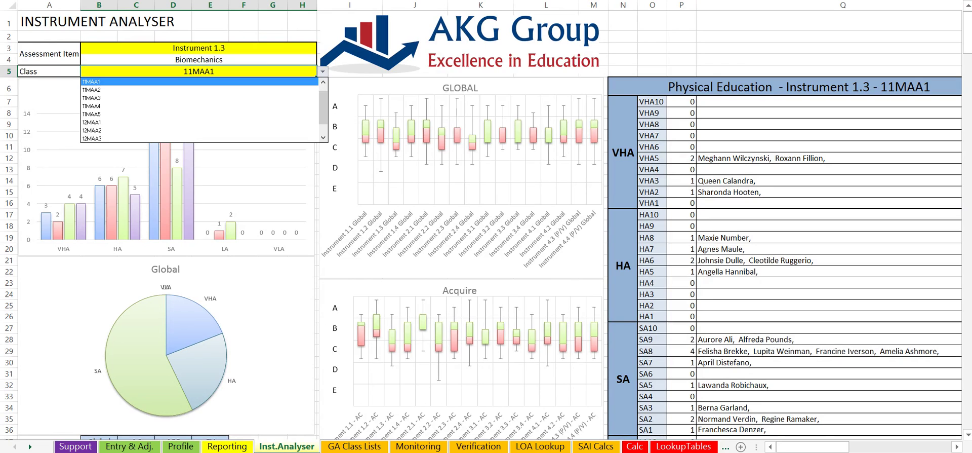
{"action": "left_click", "coordinate": [323, 82]}
{"action": "left_click", "coordinate": [199, 81]}
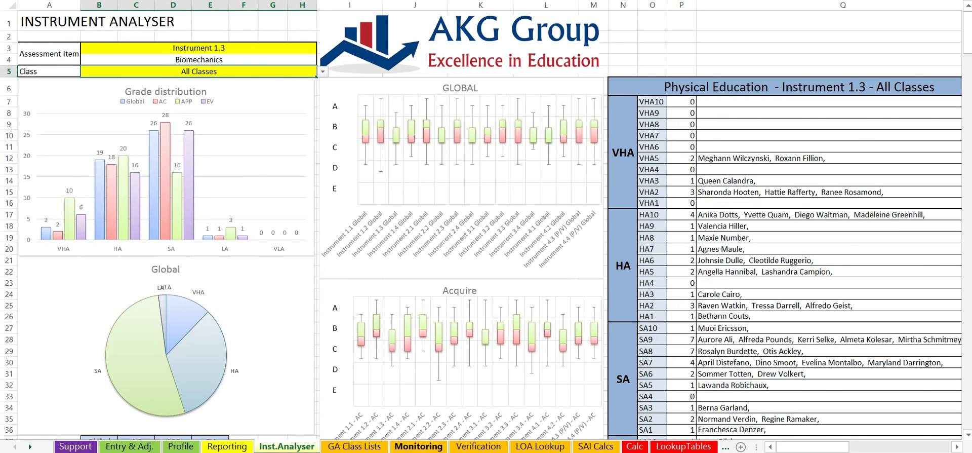
Step: View the Monitoring and Verification sheets, and assign Folio A as verification to the student in row 7 of Entry & Adj
{"action": "left_click", "coordinate": [418, 445]}
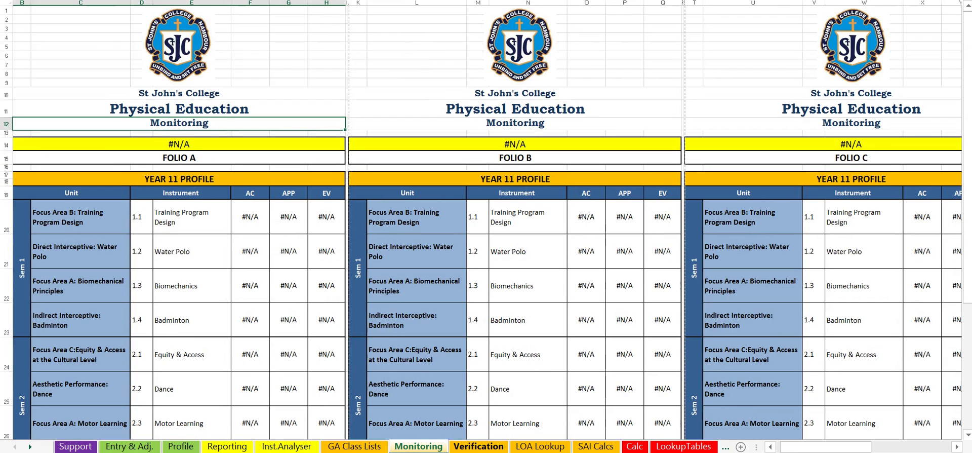
{"action": "left_click", "coordinate": [479, 445]}
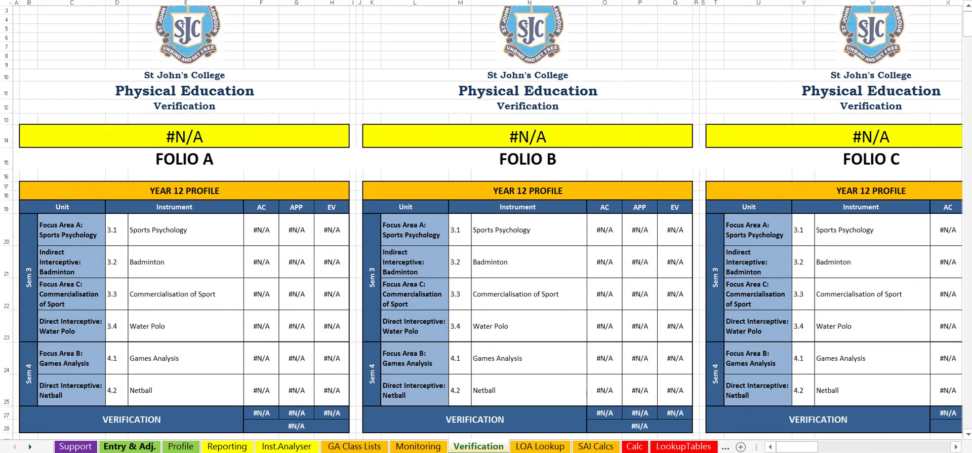
{"action": "left_click", "coordinate": [129, 446]}
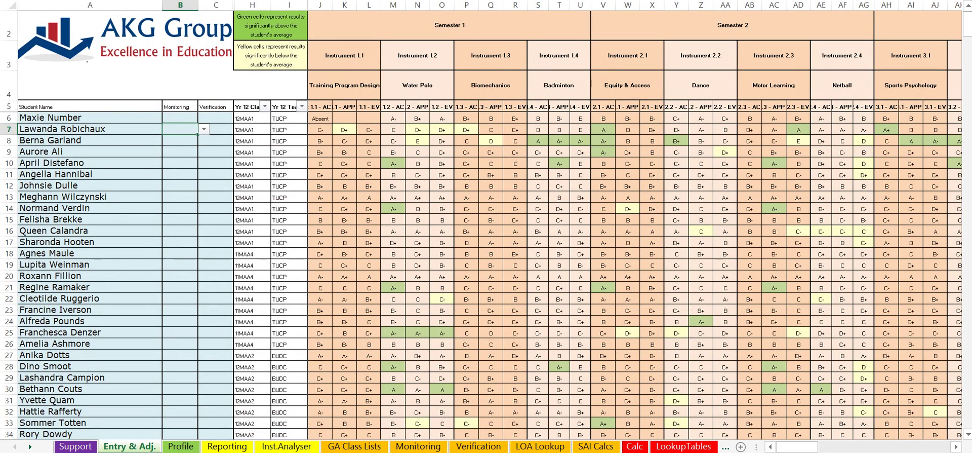
{"action": "left_click", "coordinate": [216, 129]}
{"action": "left_click", "coordinate": [239, 130]}
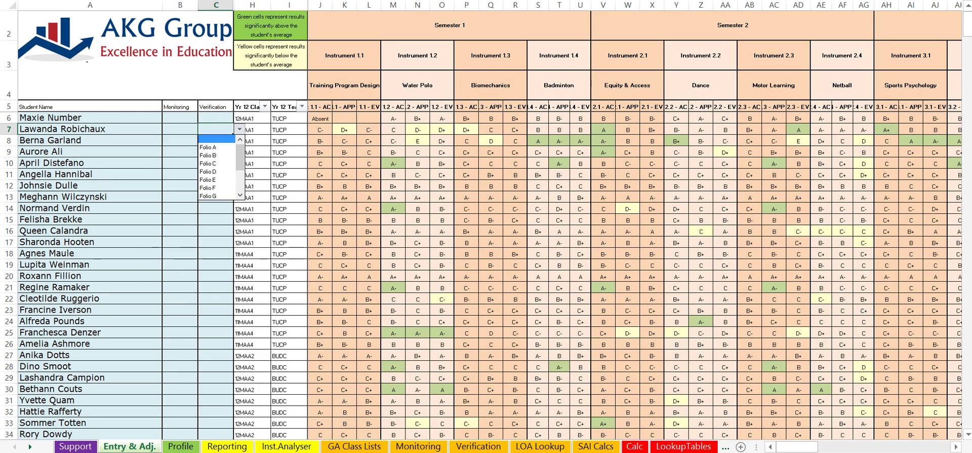
{"action": "key", "text": "Down"}
{"action": "key", "text": "Down"}
{"action": "key", "text": "Up"}
{"action": "key", "text": "Return"}
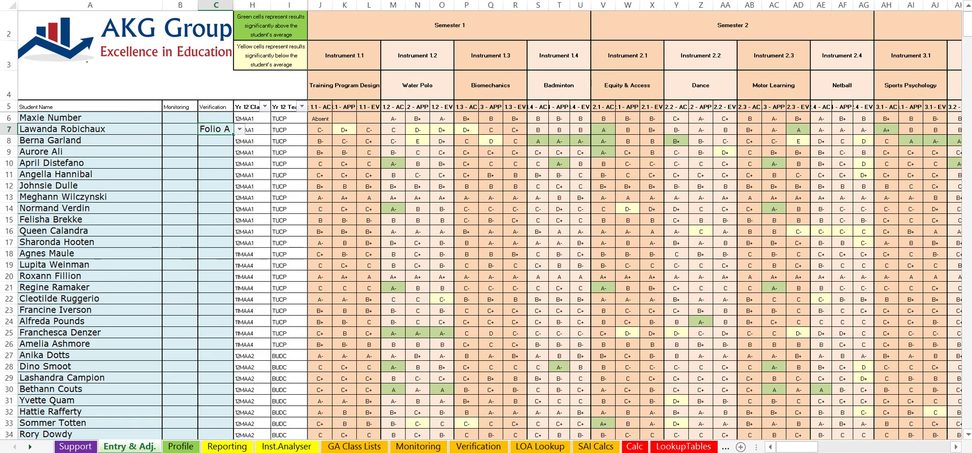
Step: Examine the Folio A profile on the Verification sheet and preview how the sheet prints
{"action": "left_click", "coordinate": [479, 446]}
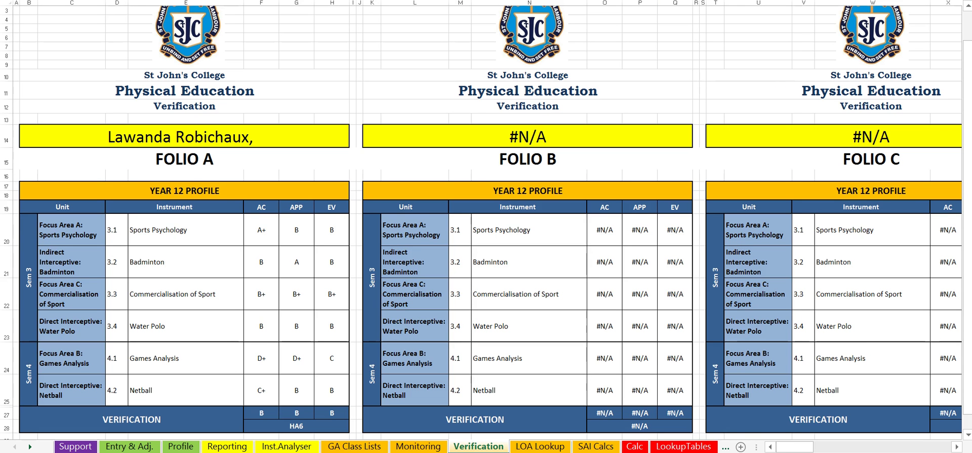
{"action": "scroll", "coordinate": [483, 220], "scroll_direction": "down", "scroll_amount": 2}
{"action": "scroll", "coordinate": [483, 220], "scroll_direction": "up", "scroll_amount": 3}
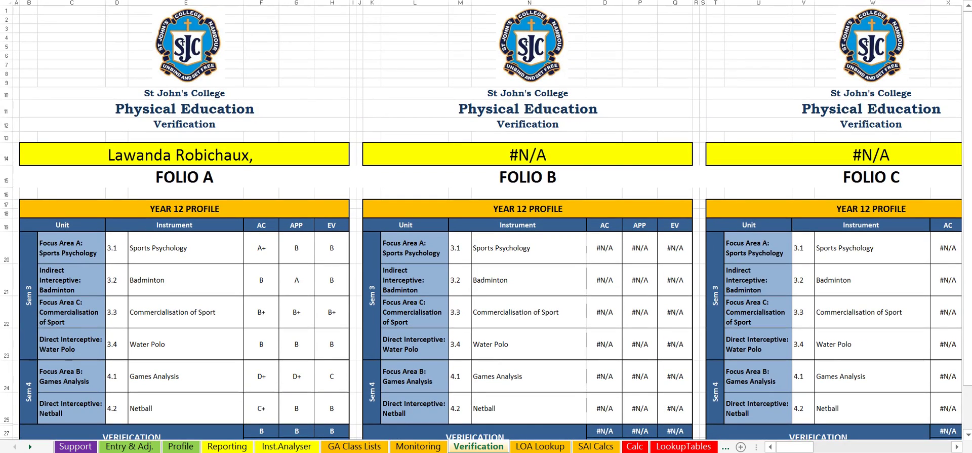
{"action": "left_click", "coordinate": [13, 0]}
{"action": "left_click", "coordinate": [20, 21]}
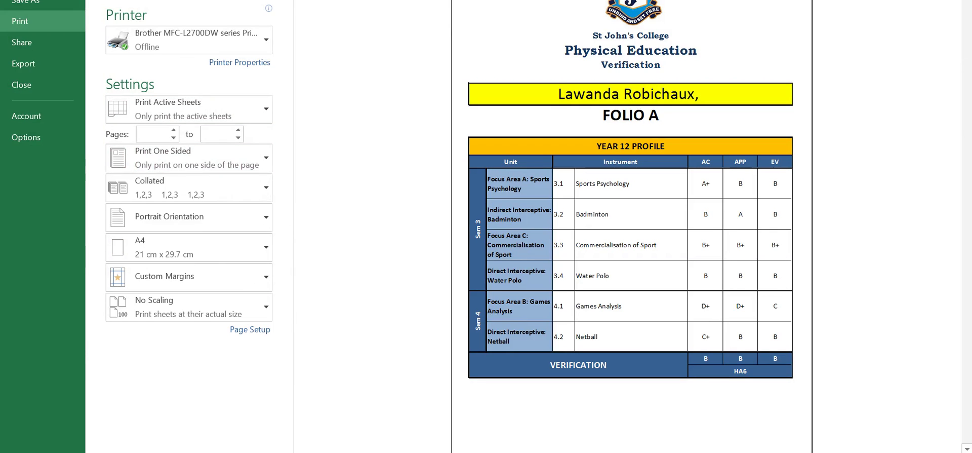
{"action": "key", "text": "Escape"}
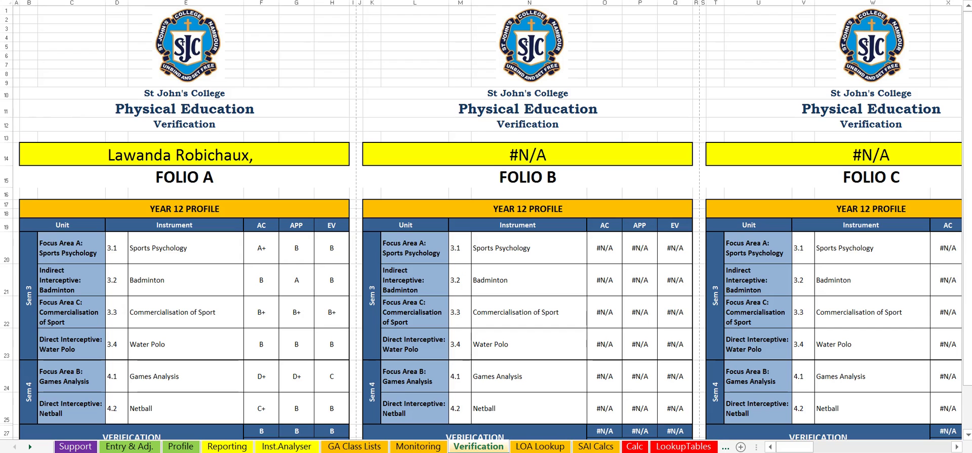
Step: Return to the Entry & Adj. sheet and open the Support sheet with the contact details and FAQs
{"action": "left_click", "coordinate": [130, 446]}
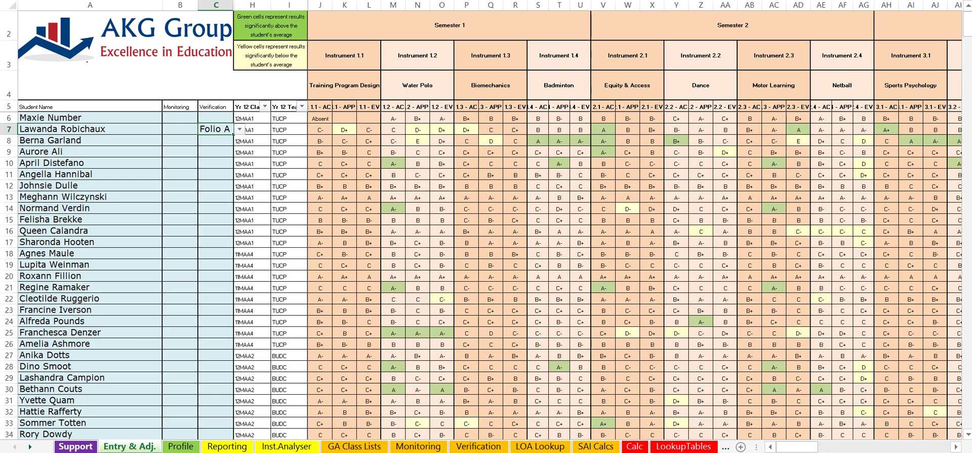
{"action": "left_click", "coordinate": [76, 446]}
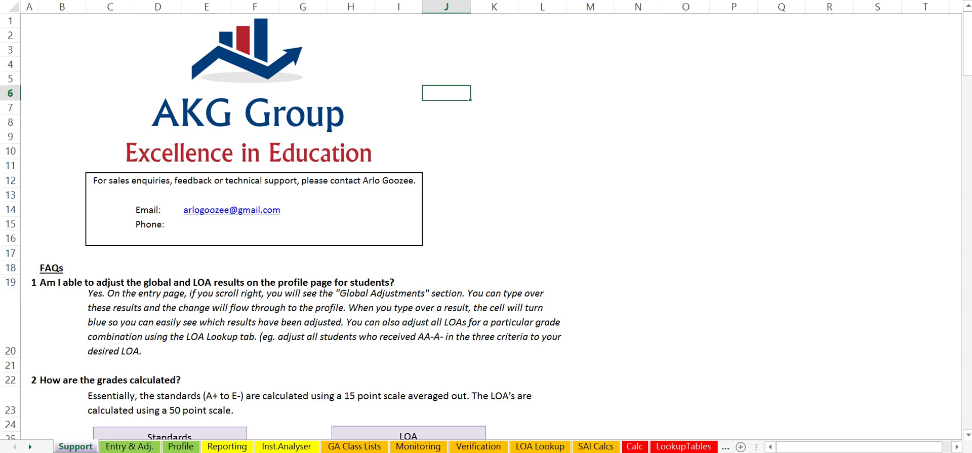
{"action": "key", "text": "alt+Tab"}
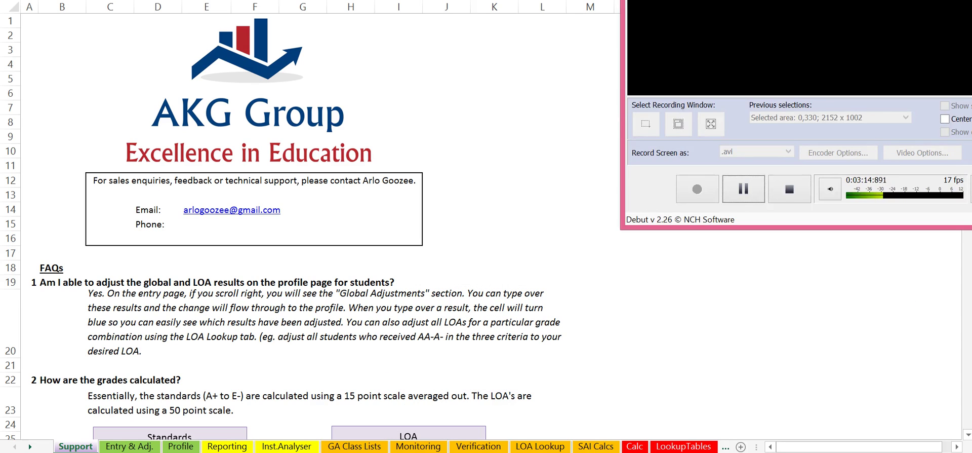